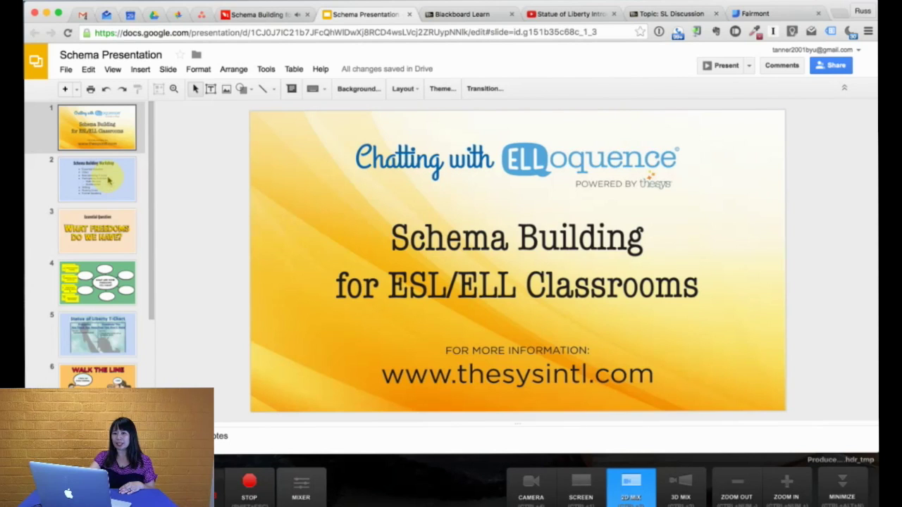
Step: Show slide 2, the Schema Building Workshop agenda listing Walk the Line and Scattergories
left_click(109, 181)
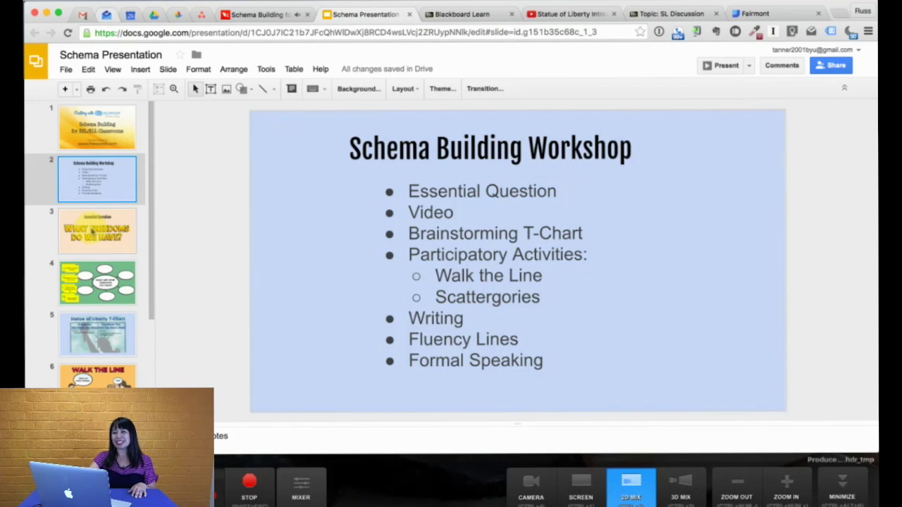
Step: Go to slide 3, the Essential Question slide asking 'What freedoms do we have?'
left_click(92, 232)
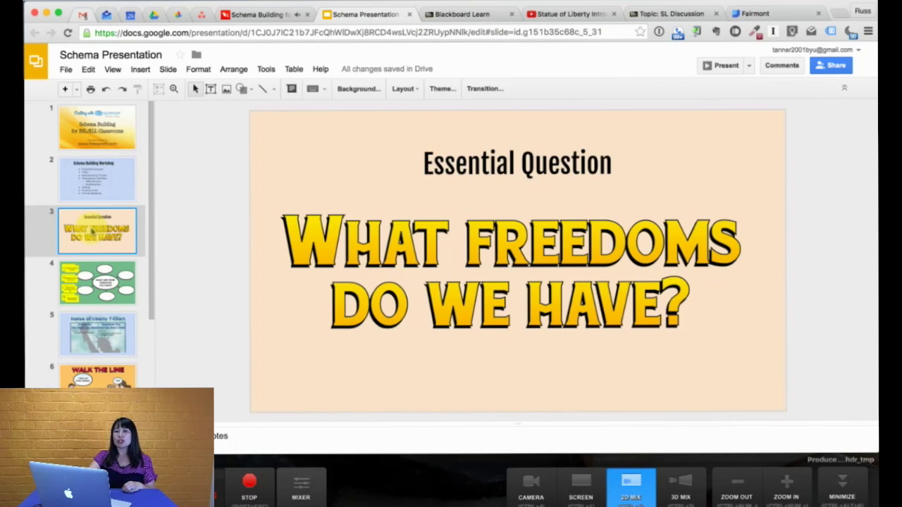
Step: Show slide 4, the 'What are some freedoms you have?' web diagram
left_click(101, 280)
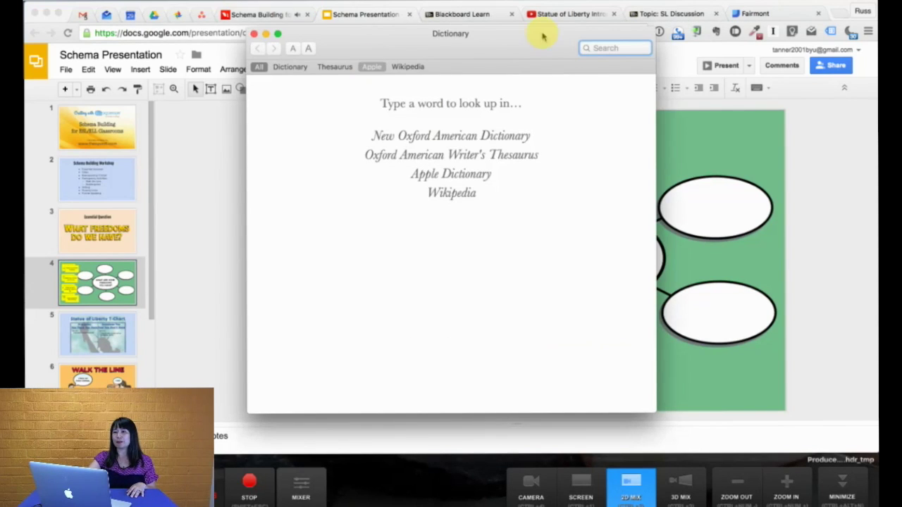
Step: Close Dictionary and place the two TV notes and the movie note on the web's left ellipses
left_click(254, 34)
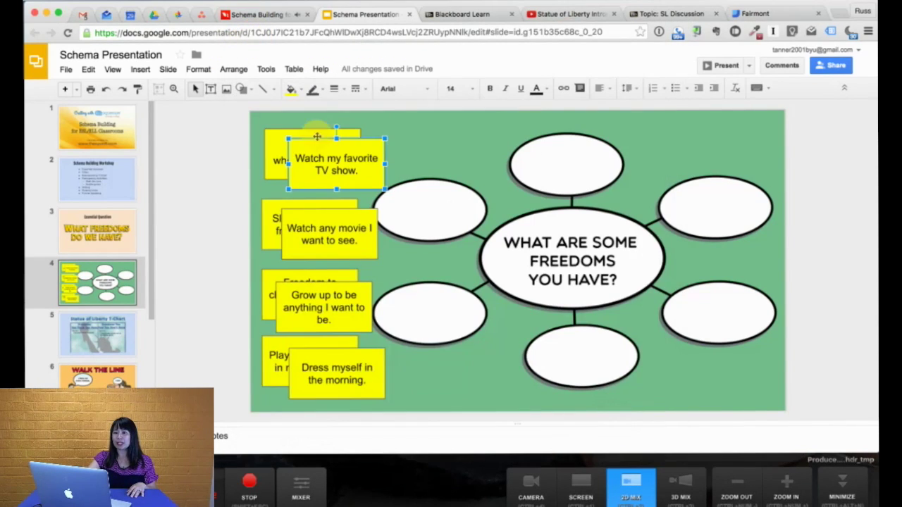
left_click_drag(298, 140, 314, 134)
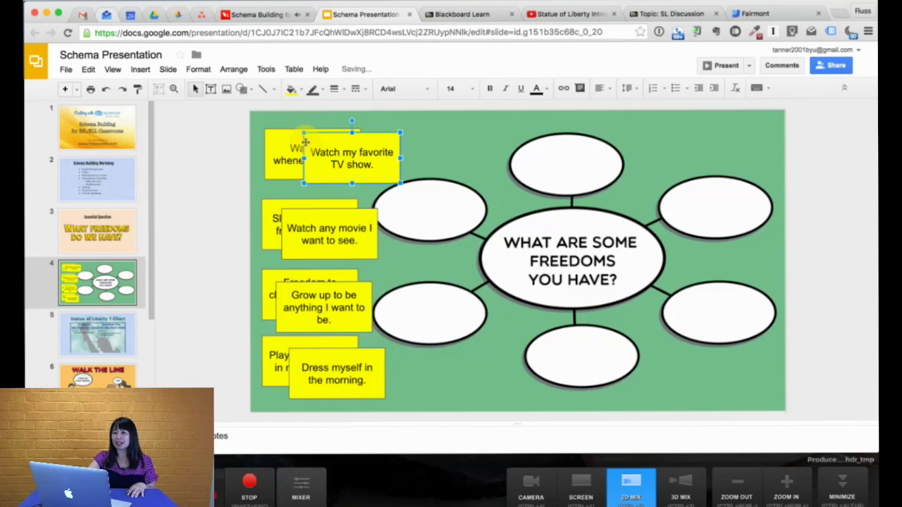
left_click_drag(391, 188, 397, 200)
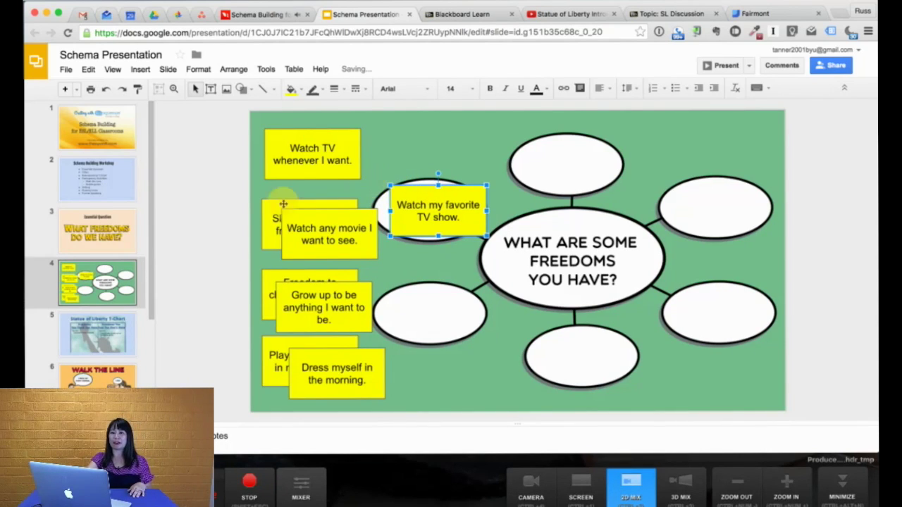
left_click(286, 140)
left_click_drag(286, 140, 406, 236)
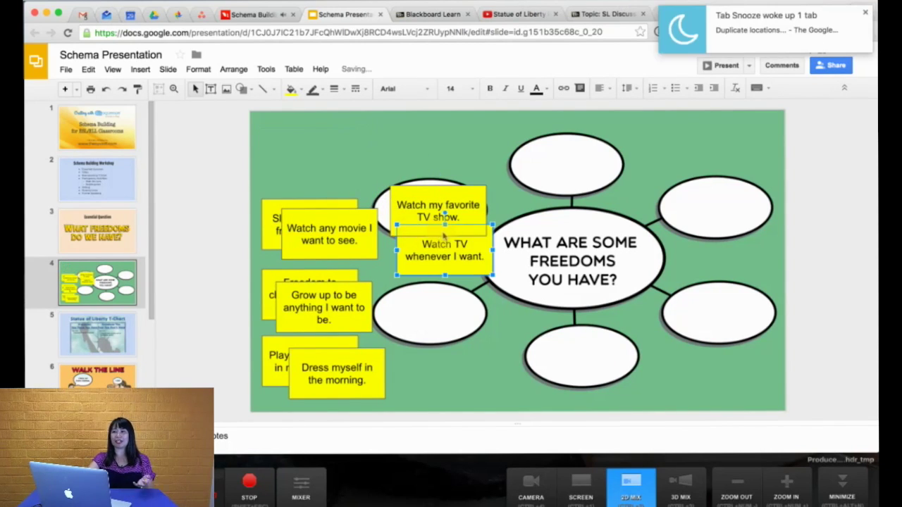
left_click(862, 9)
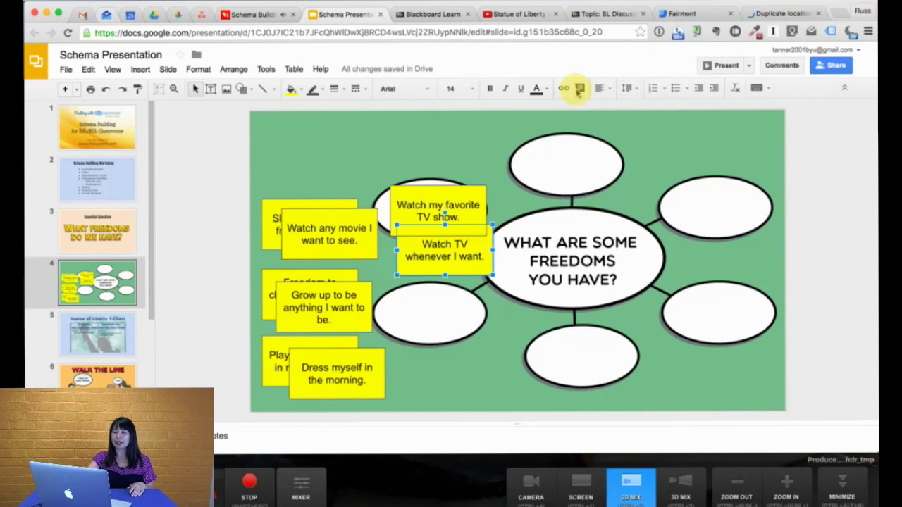
left_click_drag(306, 222, 421, 155)
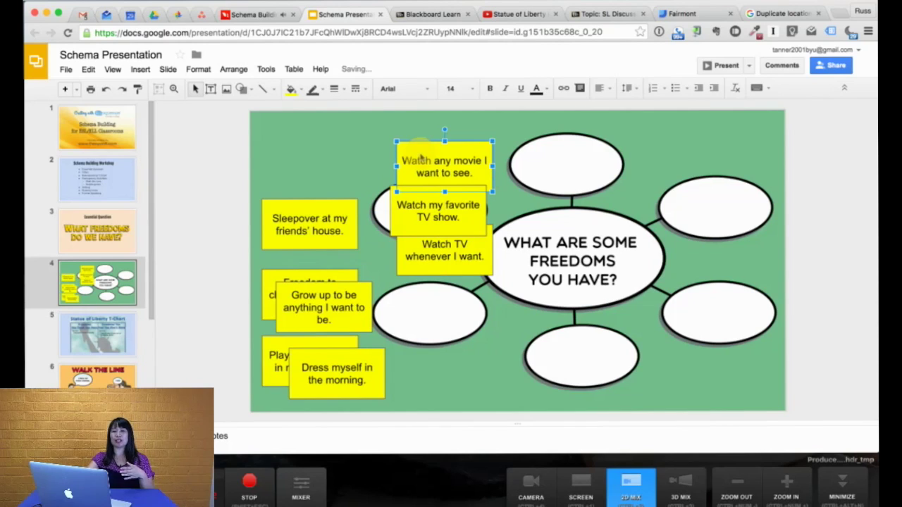
Step: Move the sleepover, Grow up, Dress myself, cereal and video games notes onto the remaining ellipses
left_click(277, 205)
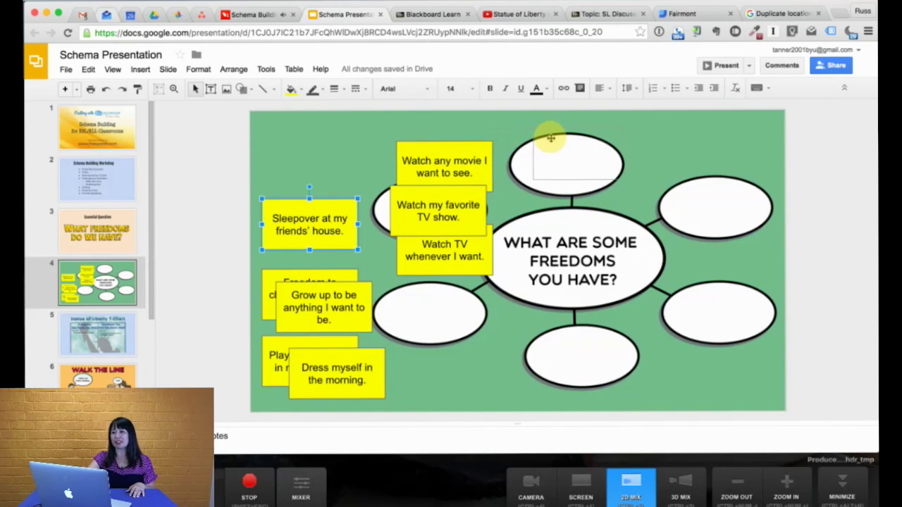
left_click_drag(550, 138, 540, 135)
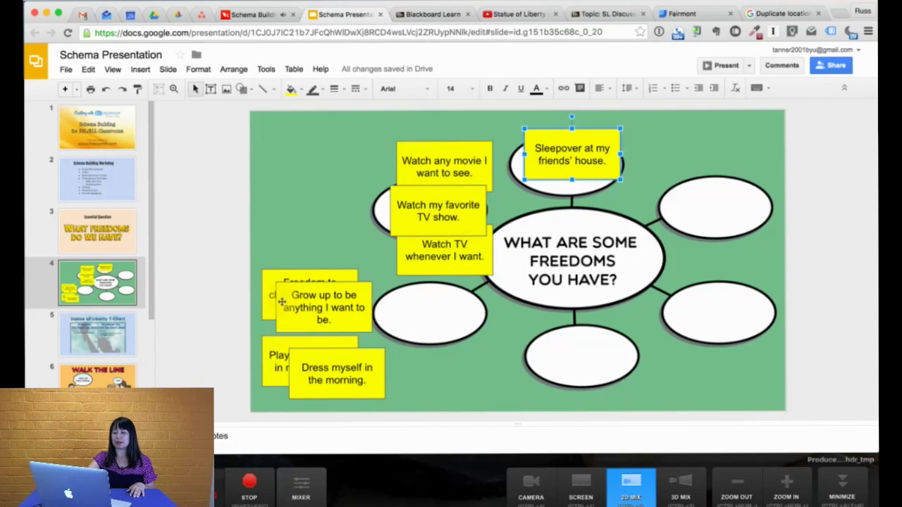
left_click_drag(281, 301, 674, 203)
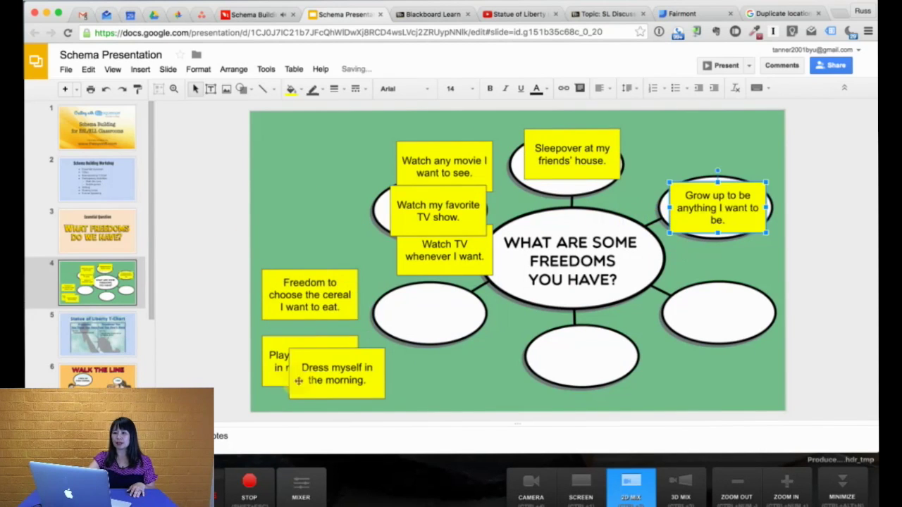
left_click(299, 359)
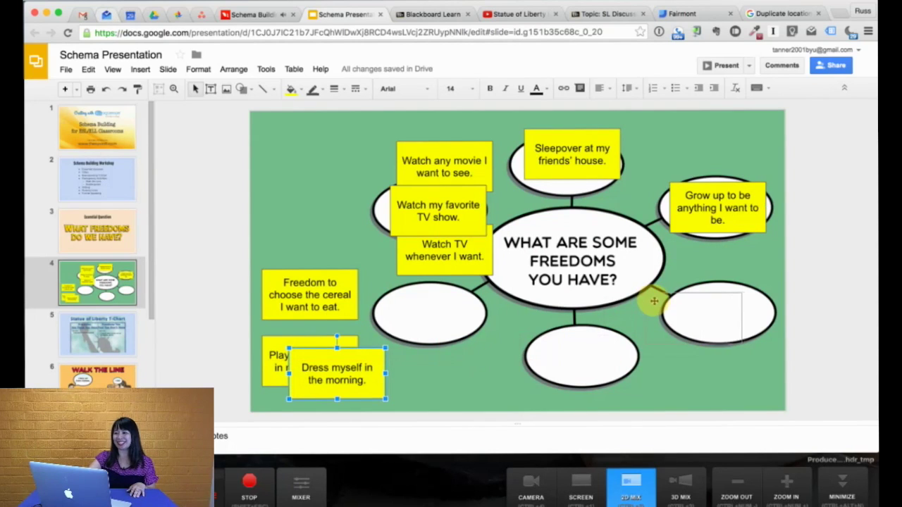
left_click_drag(653, 300, 680, 294)
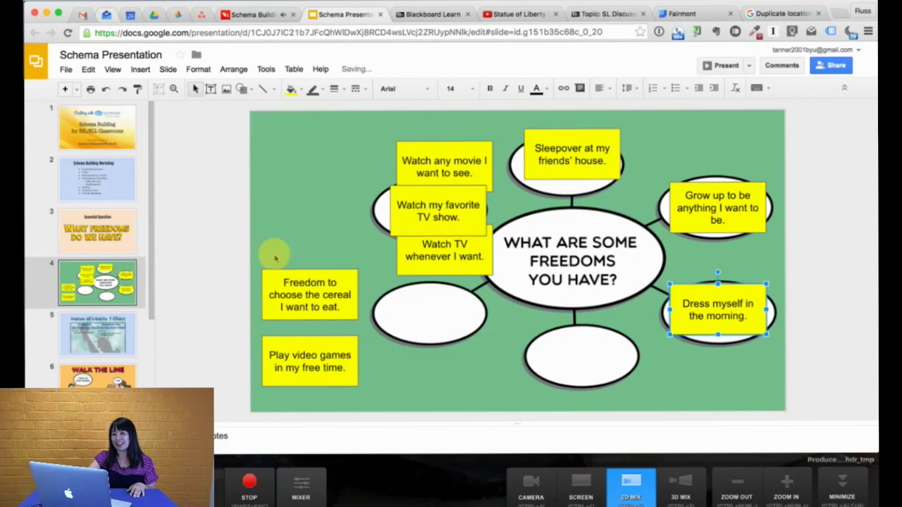
left_click_drag(268, 282, 382, 302)
left_click(275, 343)
left_click_drag(275, 343, 548, 345)
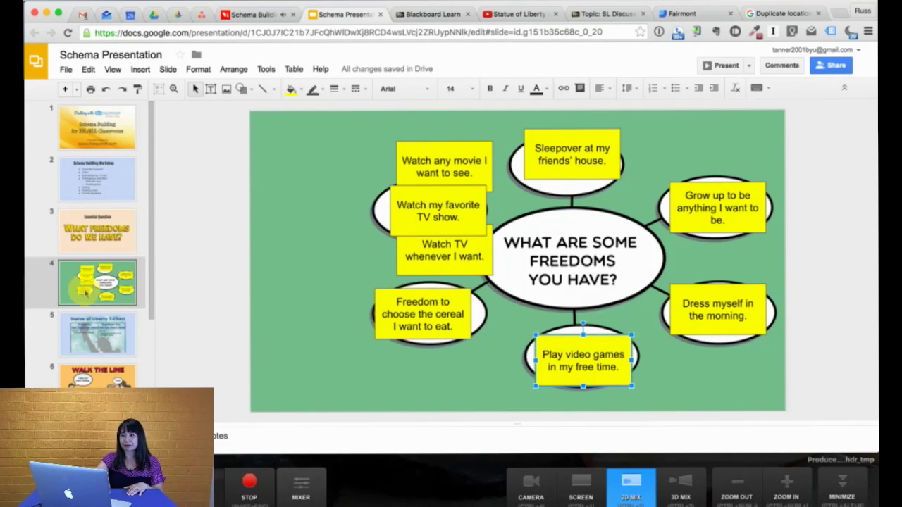
left_click(99, 189)
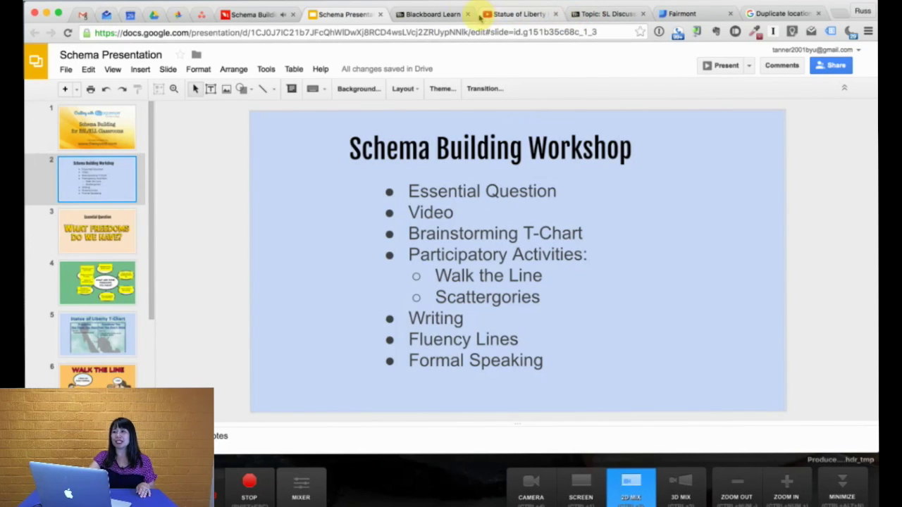
Step: Play the Statue of Liberty Introduction video in its tab and pause it at 0:28
left_click(519, 14)
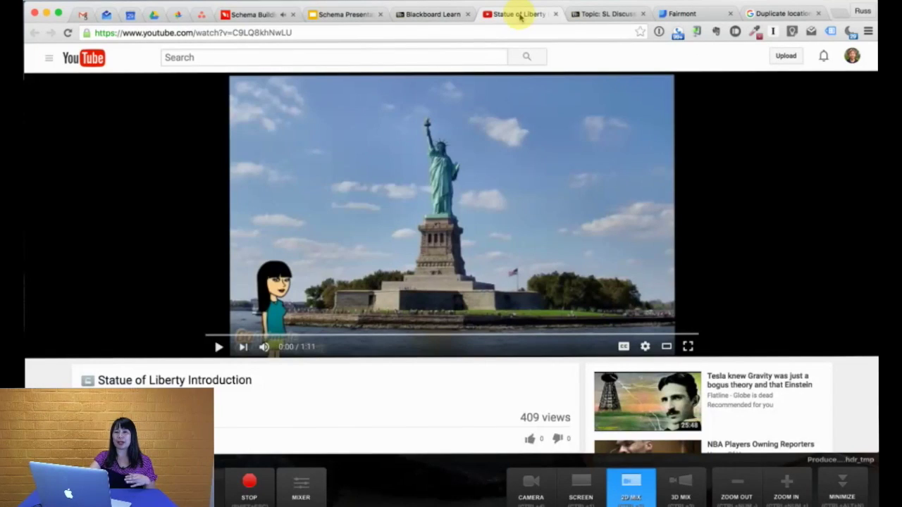
left_click(220, 347)
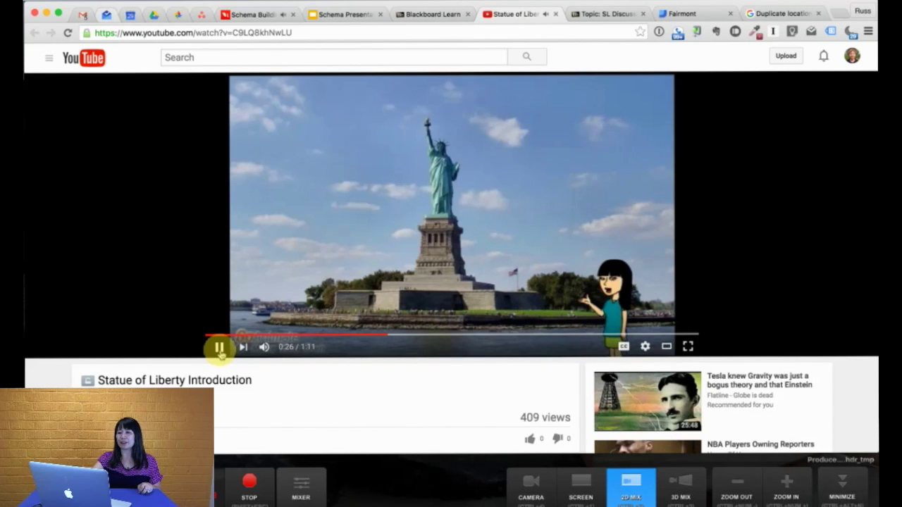
left_click(219, 348)
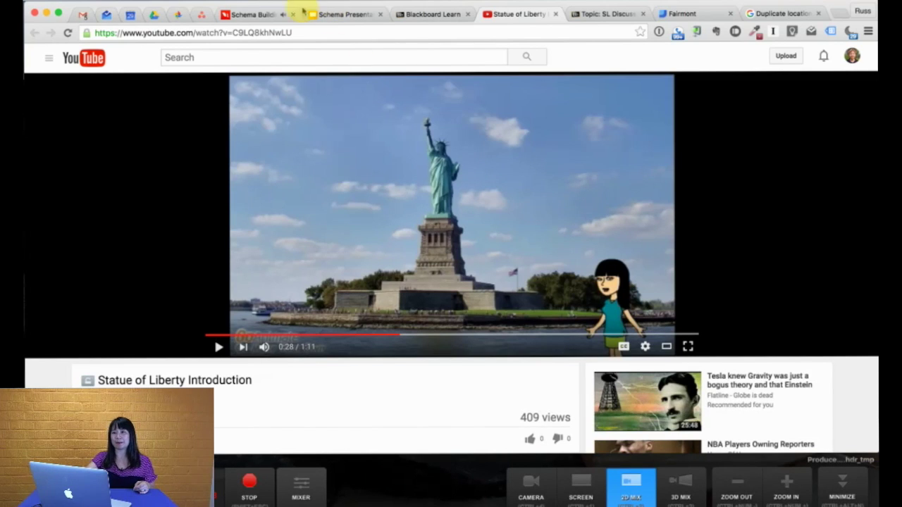
Step: Return to the Schema Presentation tab and show slide 5, the Statue of Liberty T-Chart
left_click(352, 15)
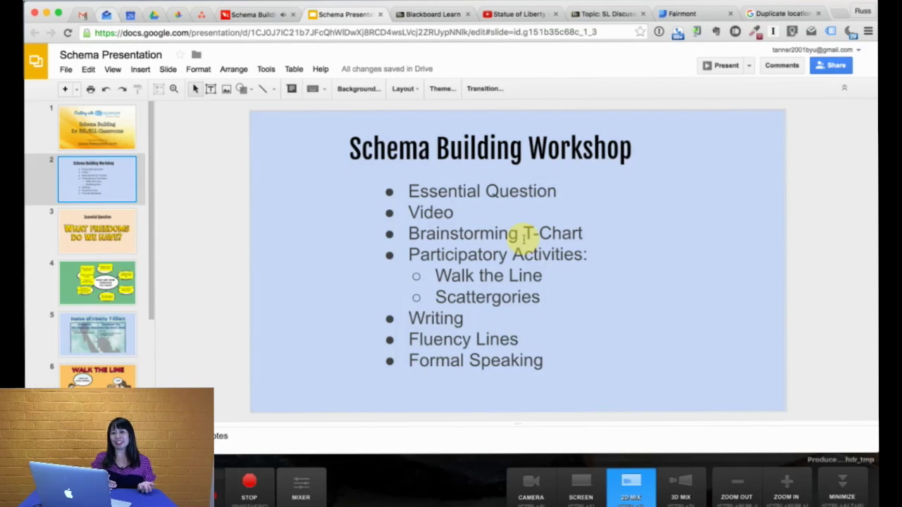
left_click(100, 337)
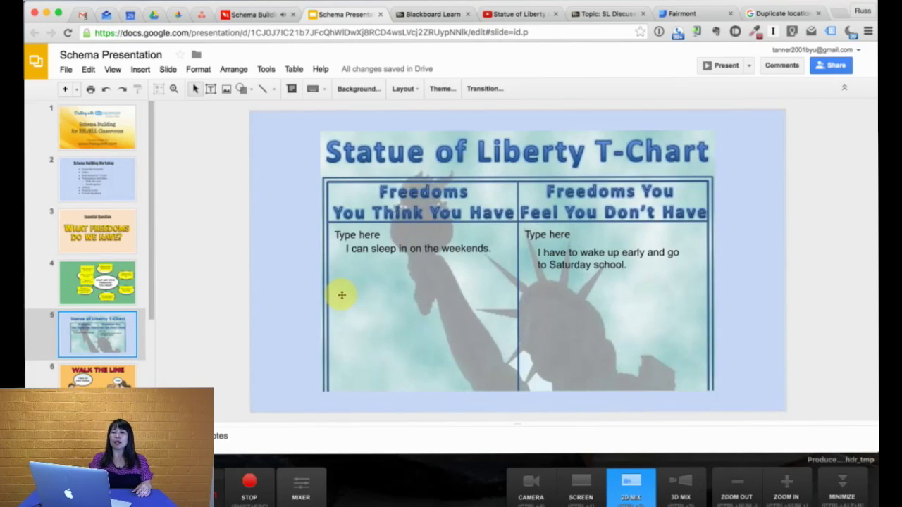
left_click(389, 266)
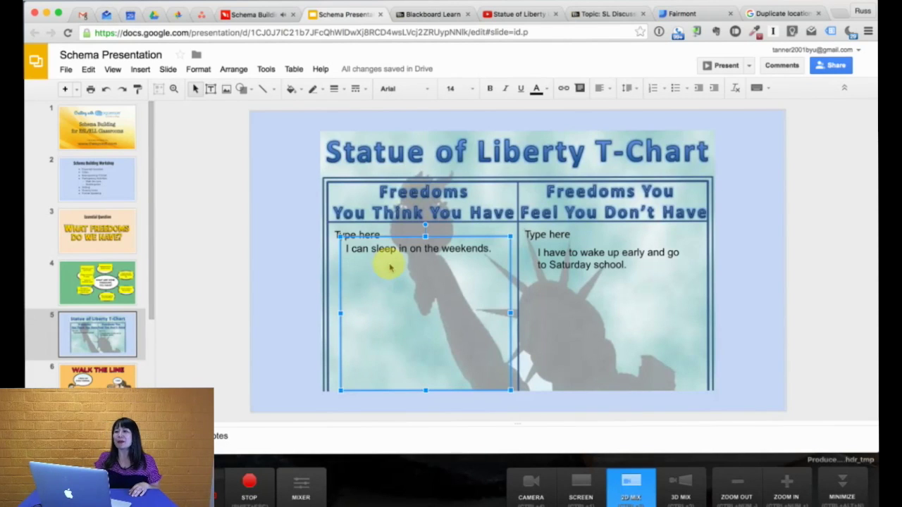
left_click(594, 255)
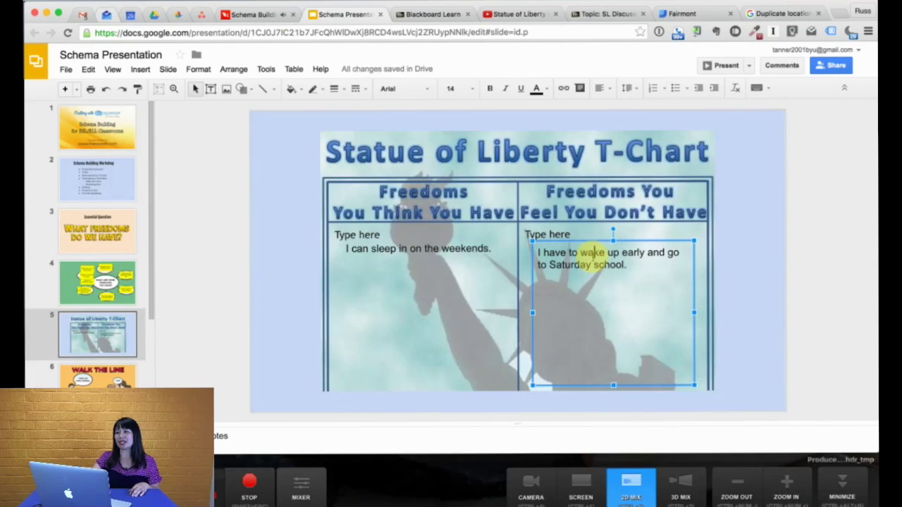
left_click(667, 321)
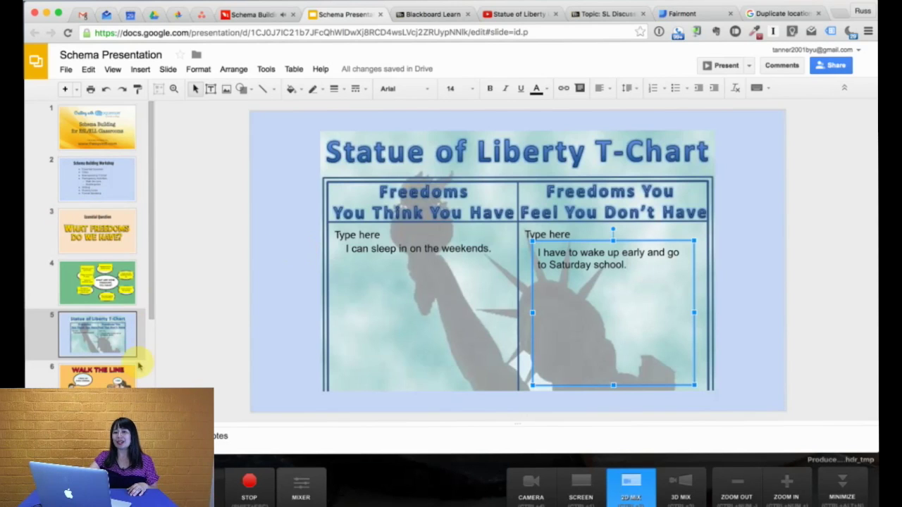
Step: Show slide 6, 'Walk the Line', then bring up the Dictionary lookup
scroll(139, 359, "down", 3)
scroll(139, 364, "down", 3)
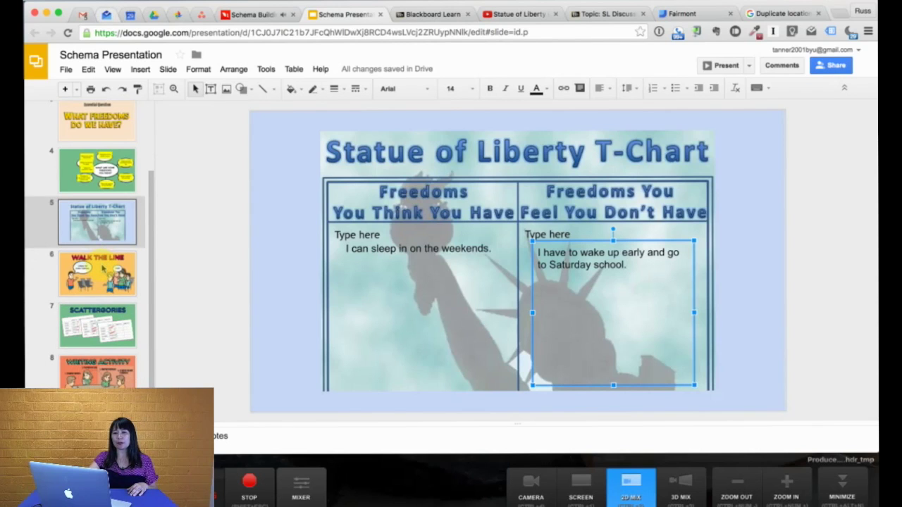
left_click(104, 270)
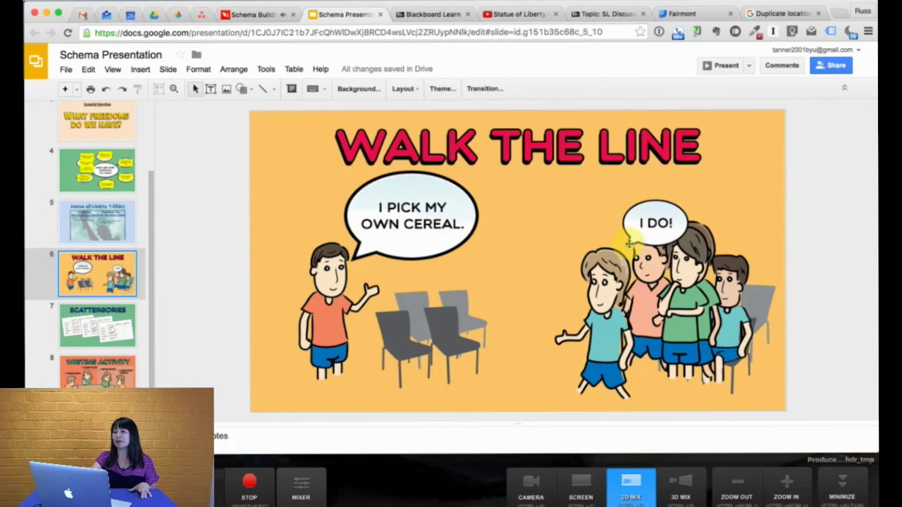
key("ctrl+super+d")
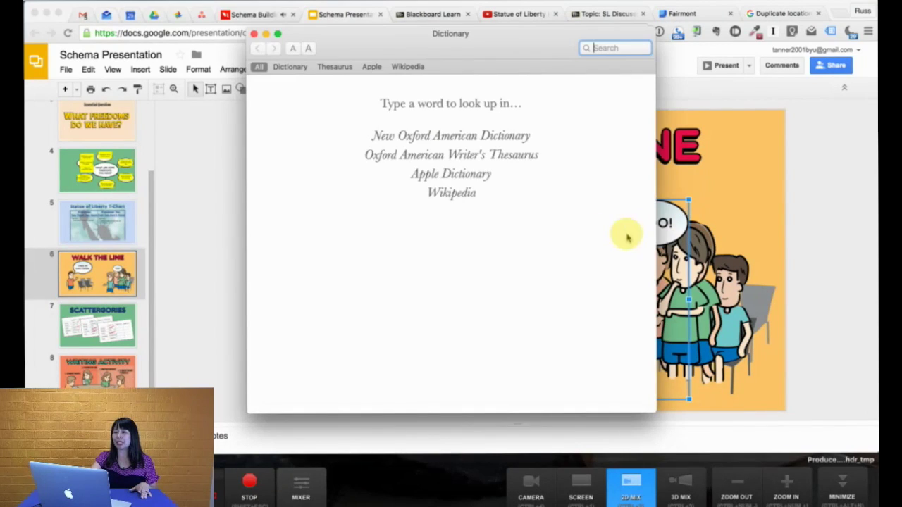
Step: Close Dictionary and drag the 'I DO!' boy and the green-shirted child onto the chairs
left_click(254, 33)
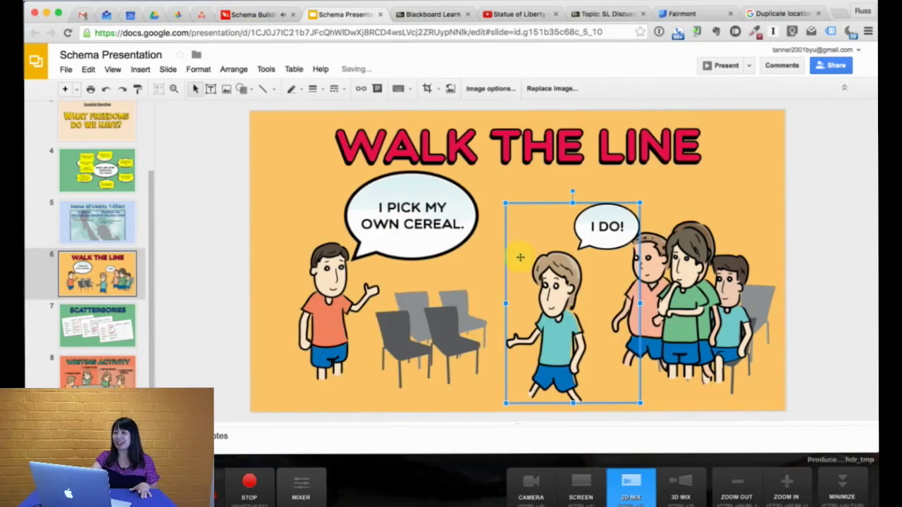
left_click_drag(482, 242, 379, 250)
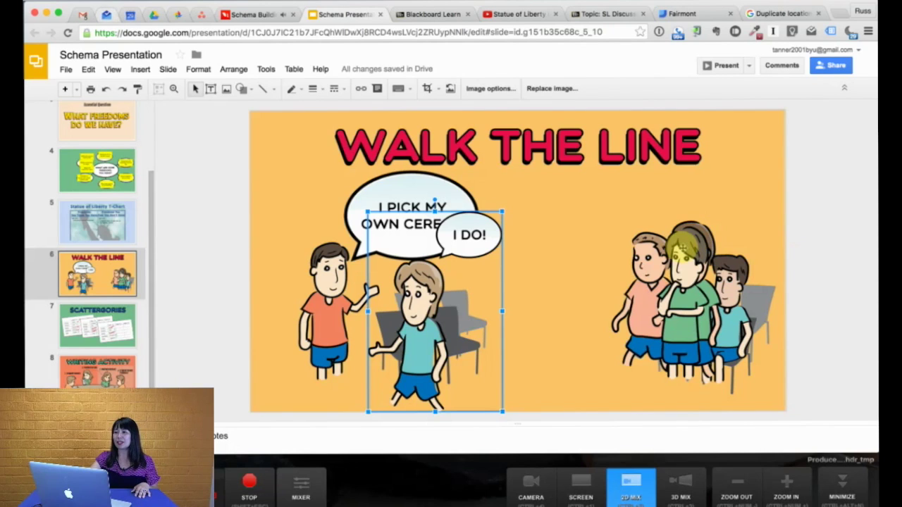
left_click_drag(683, 247, 452, 235)
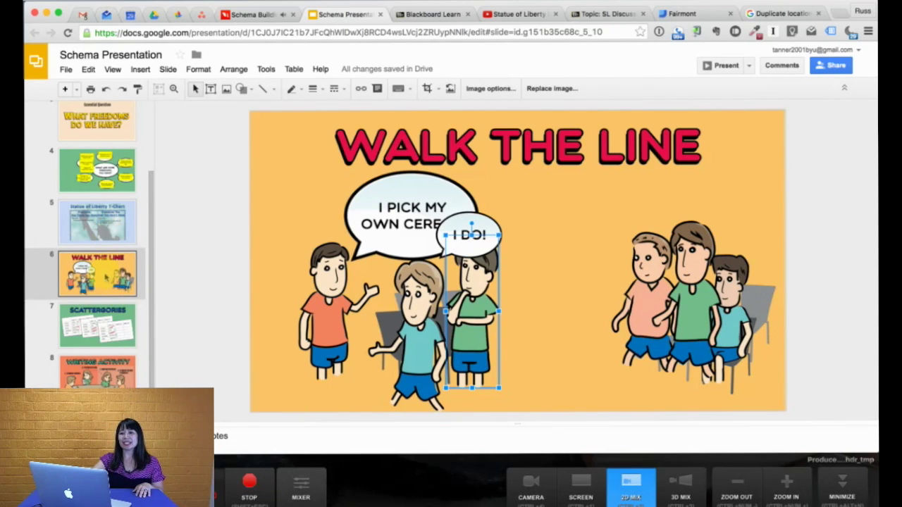
Step: Show slide 7, Scattergories, with sample answer sheets for S, A and R
left_click(109, 319)
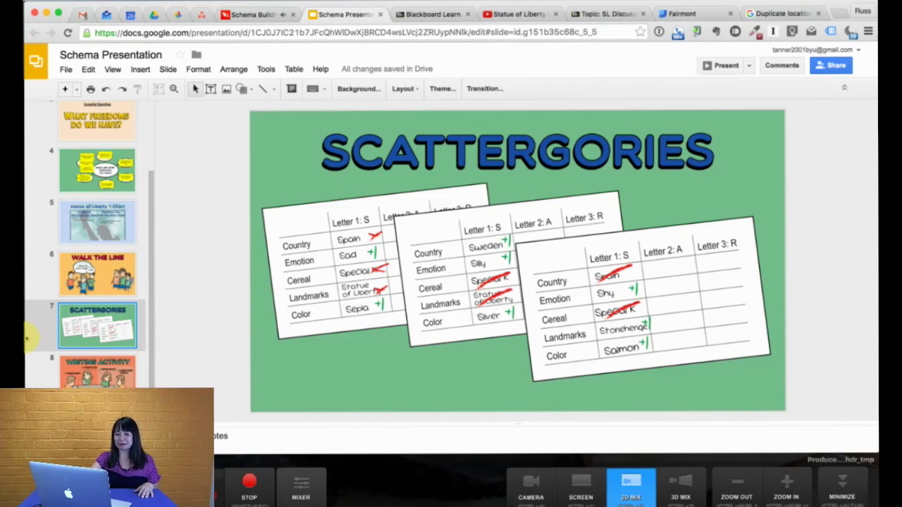
Step: Show the slide 2 agenda, then jump down to the Writing Activity slide
scroll(97, 215, "up", 3)
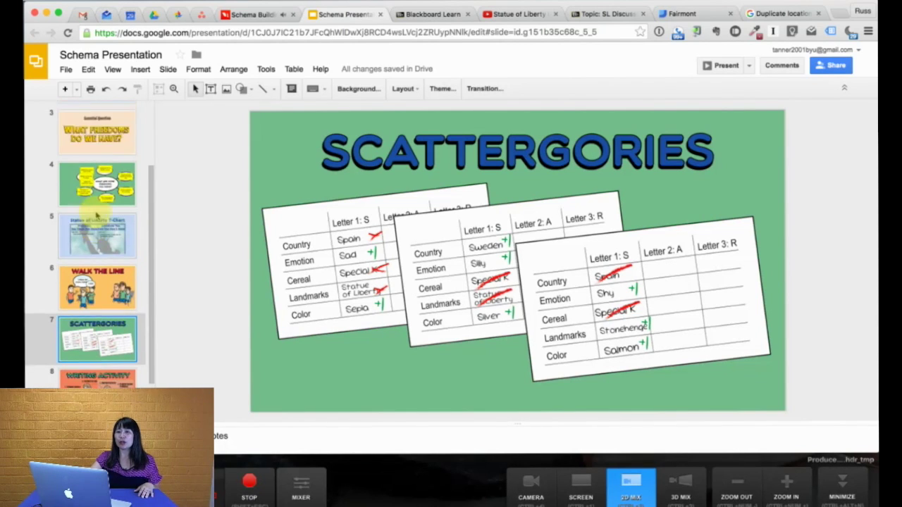
left_click(97, 152)
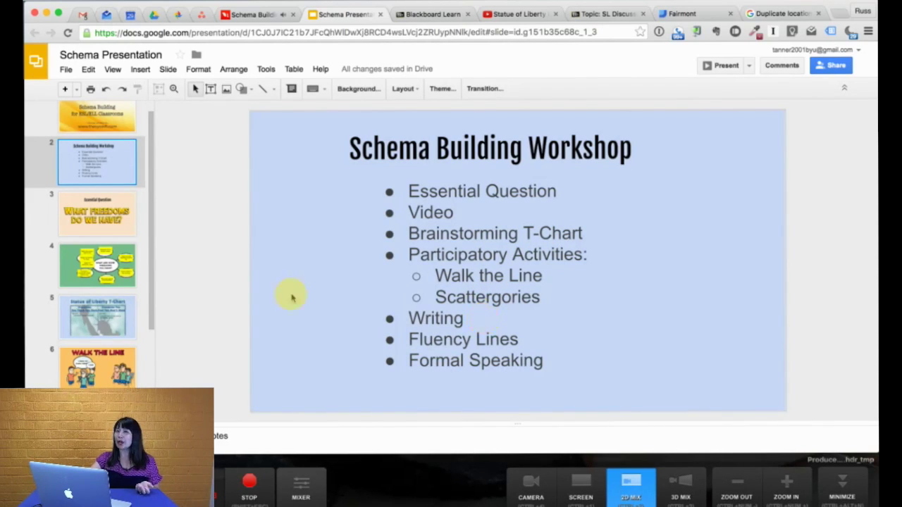
scroll(92, 293, "down", 3)
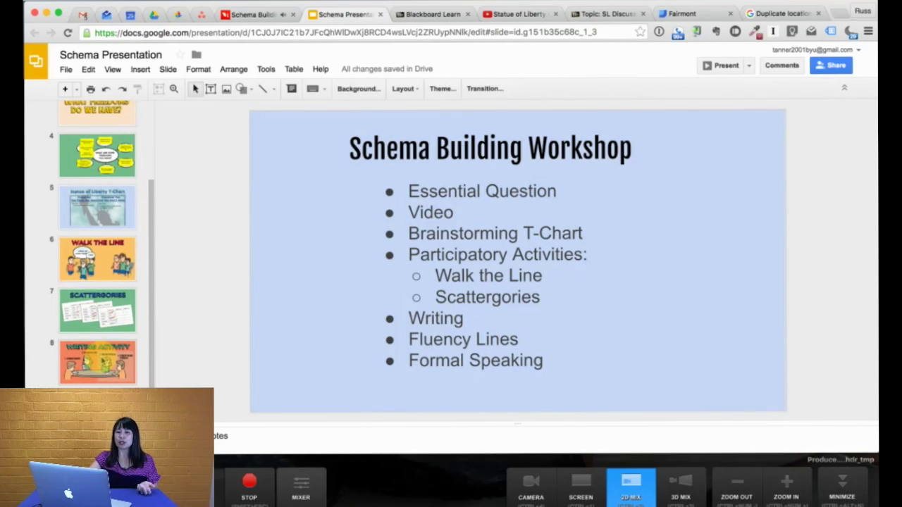
left_click(97, 362)
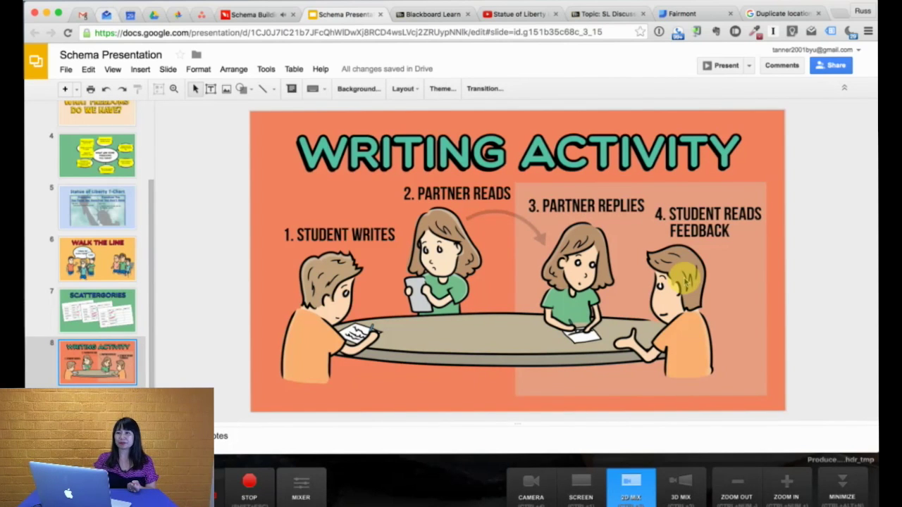
Step: Clear Google Slides off the screen to reveal the Mac desktop with its Livestream recording files
mouse_move(876, 1)
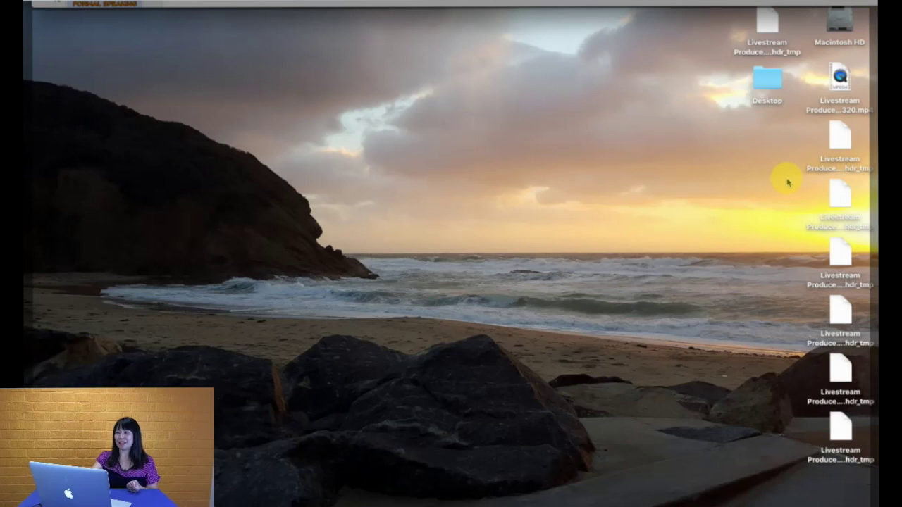
Step: Go to the SL Discussion topic in Blackboard Learn and start a blank new thread
left_click(177, 4)
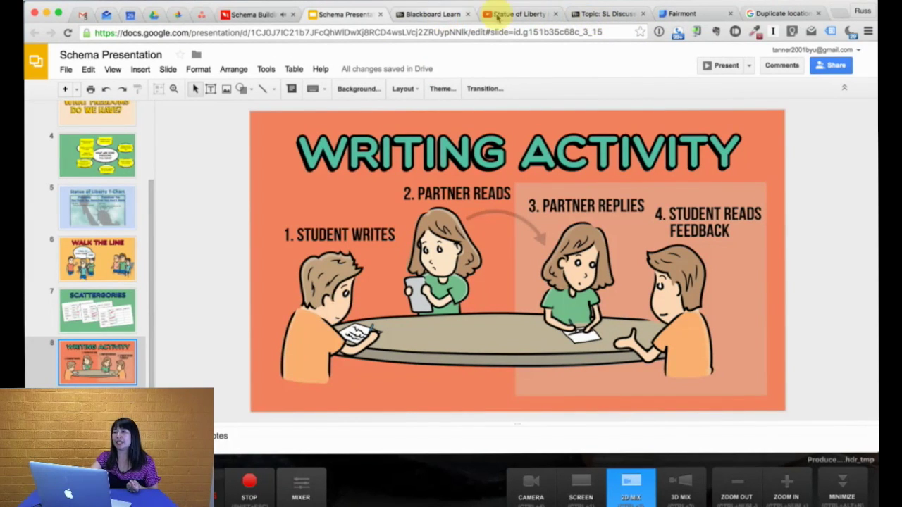
left_click(615, 15)
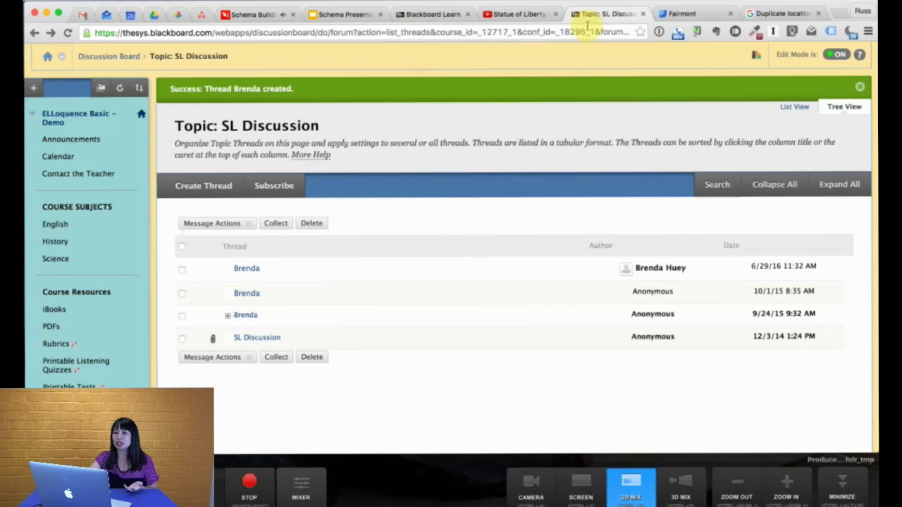
left_click(216, 186)
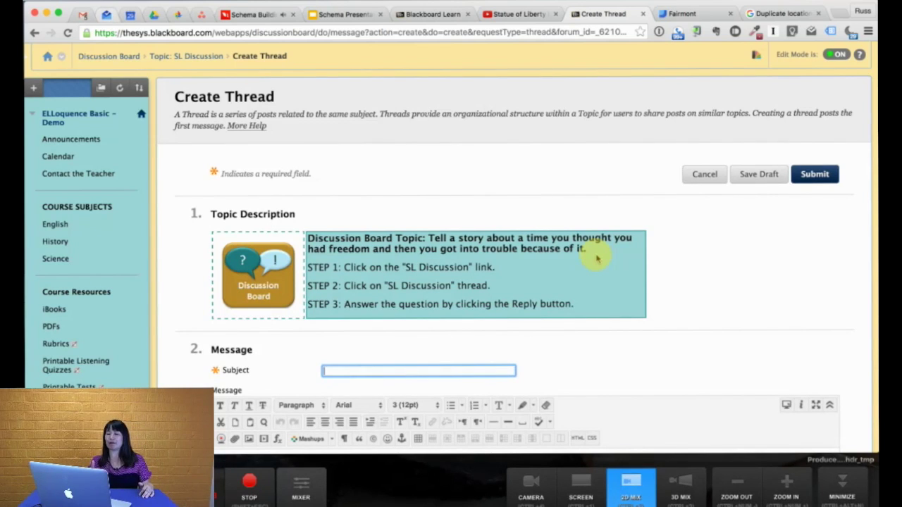
Step: Post a thread with the student's name as subject and the message 'Talk about story.'
scroll(591, 264, "down", 5)
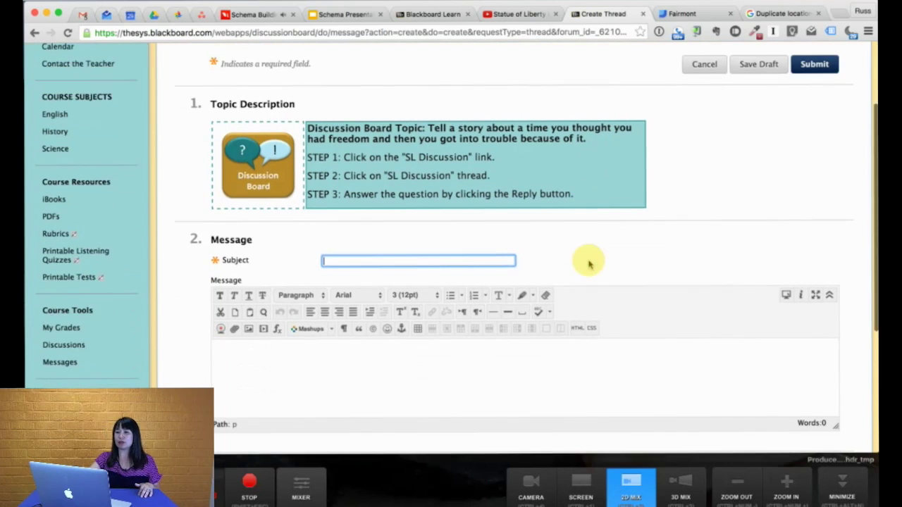
type("Brenda")
left_click(433, 345)
type("Talk ")
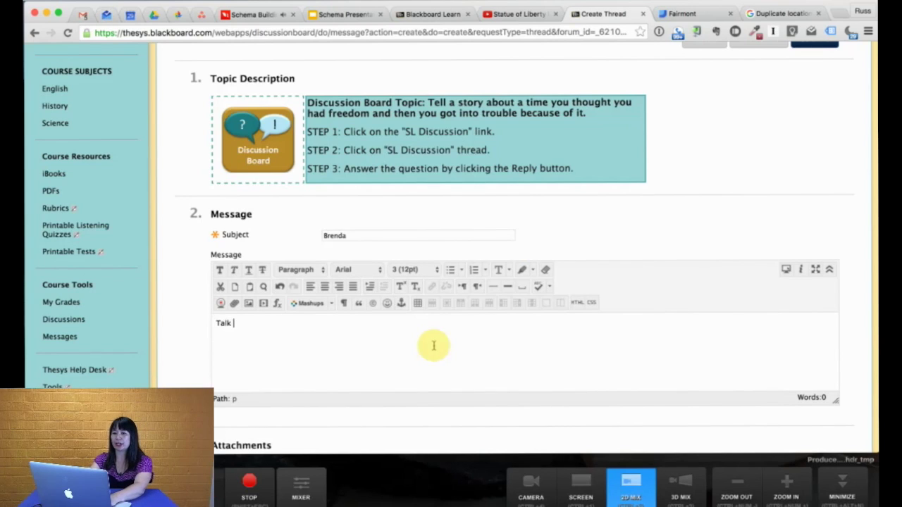
type("about story.")
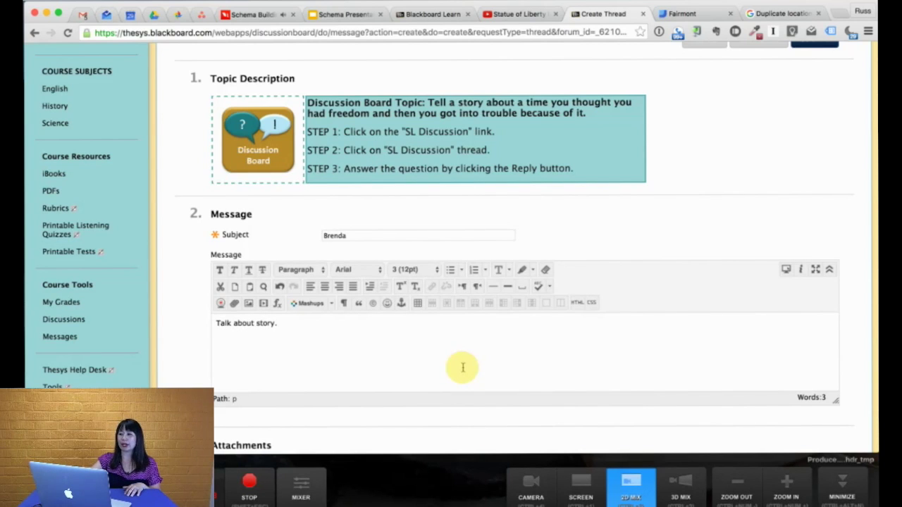
scroll(461, 367, "down", 5)
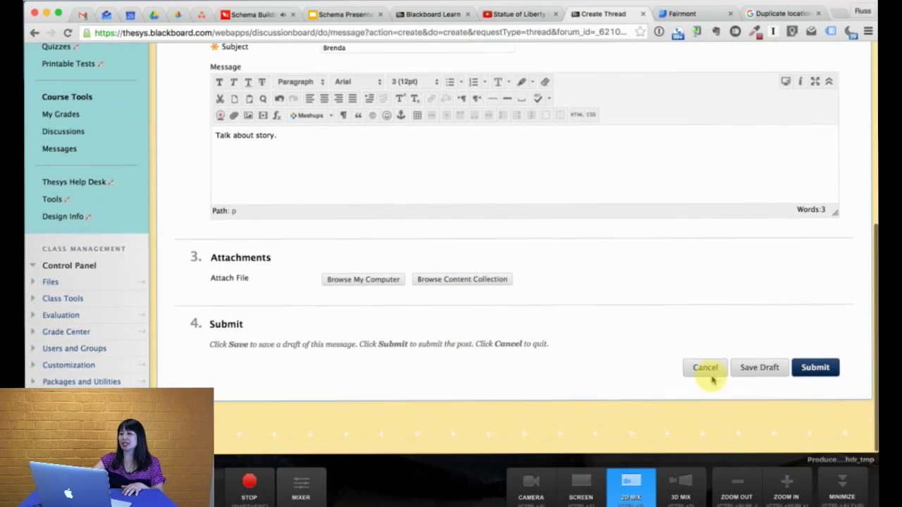
left_click(815, 372)
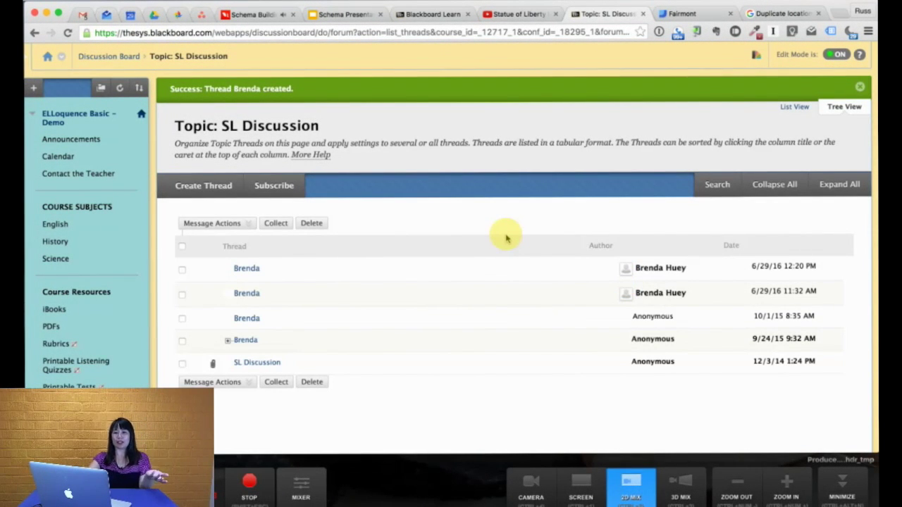
Step: Open the 11:32 AM thread and post the reply 'That is so interesting...'
left_click(246, 295)
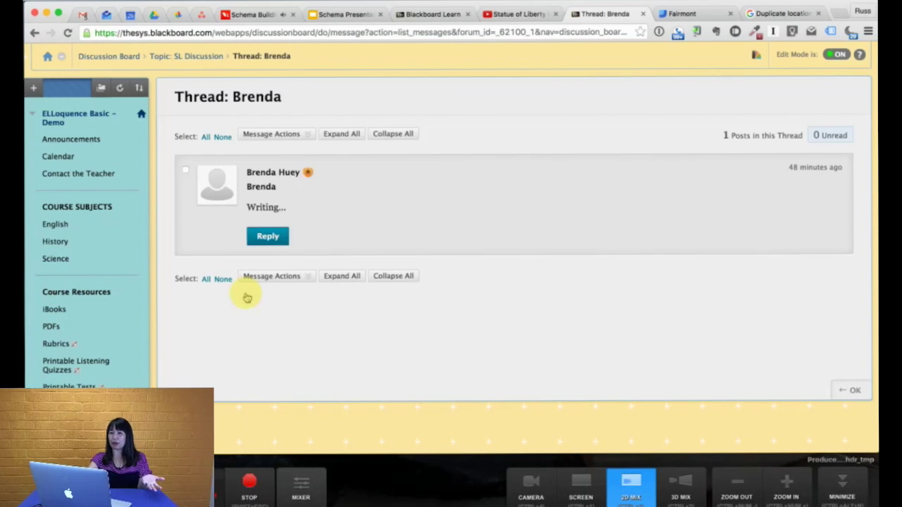
left_click(268, 237)
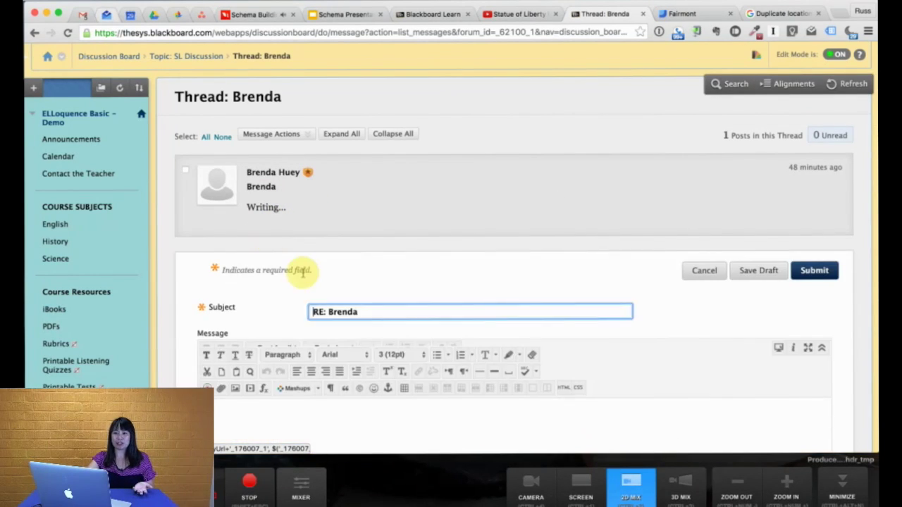
scroll(303, 275, "down", 3)
left_click(298, 302)
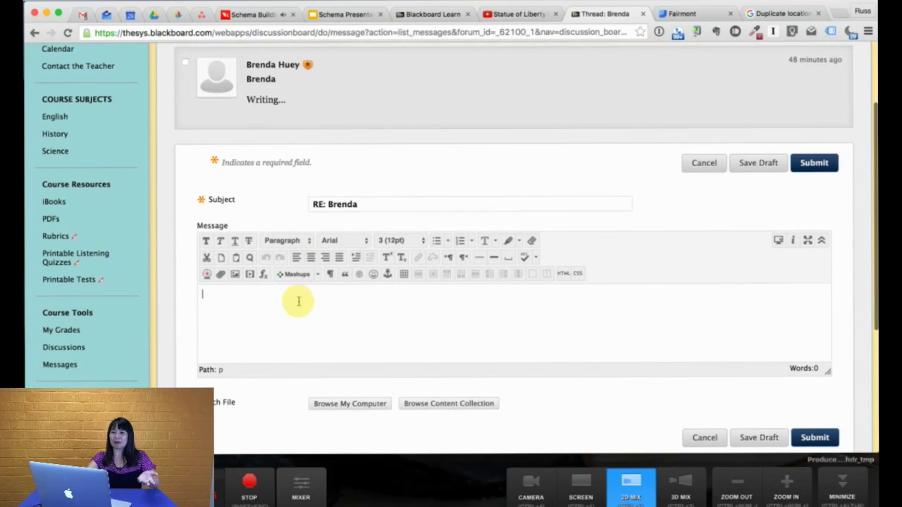
type("That is so")
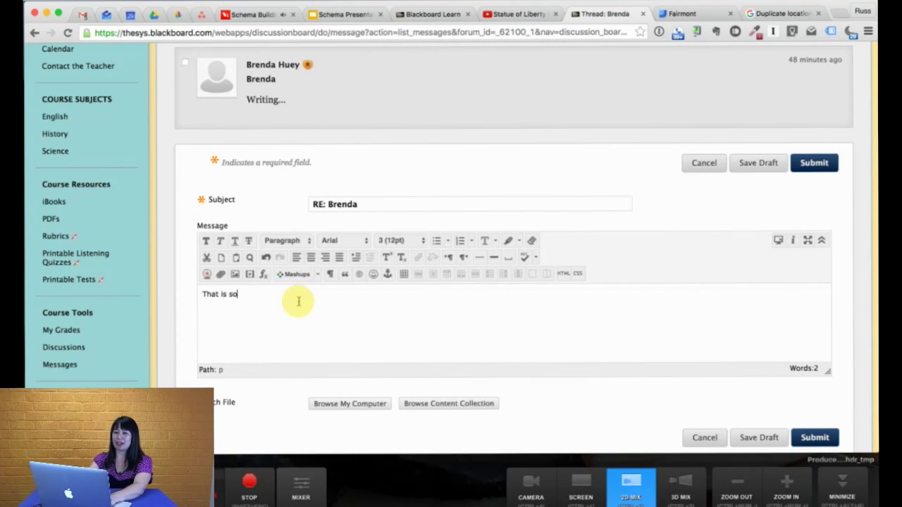
type(" interesting...")
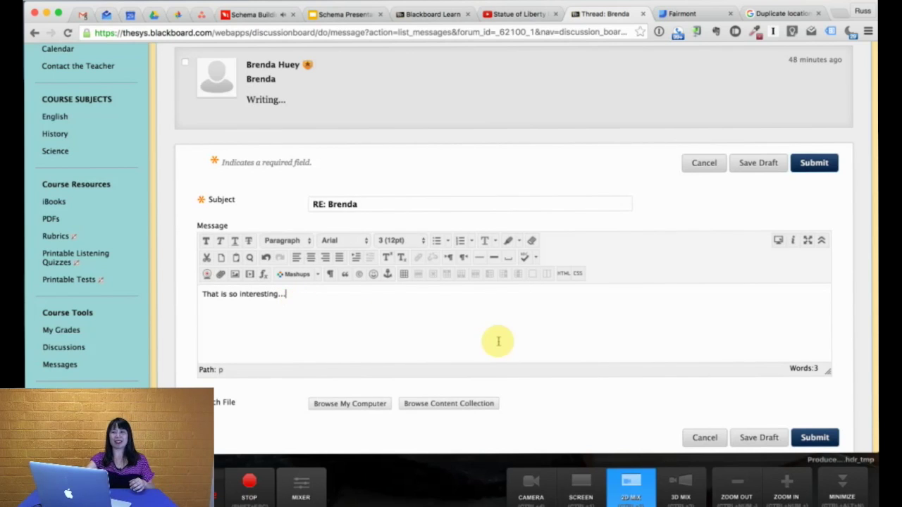
left_click(807, 166)
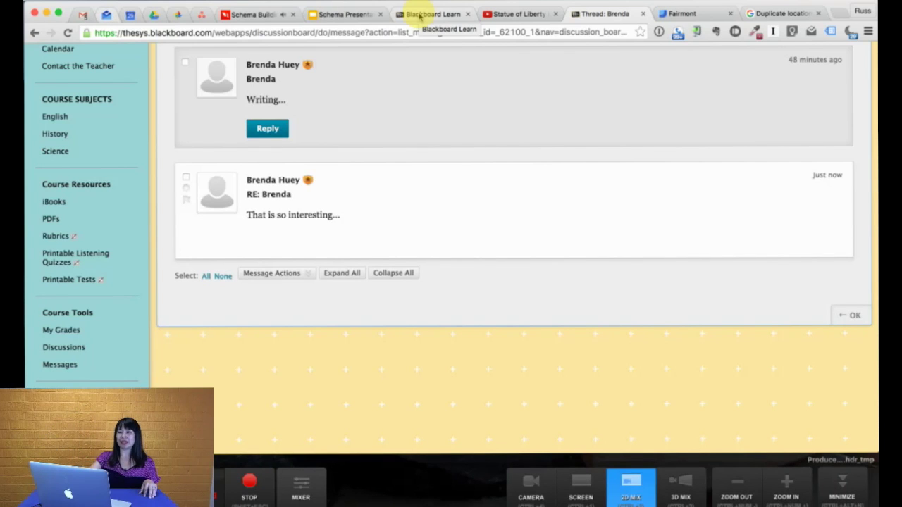
Step: Check the posted reply, then return to the Schema Presentation deck on slide 8
left_click(350, 15)
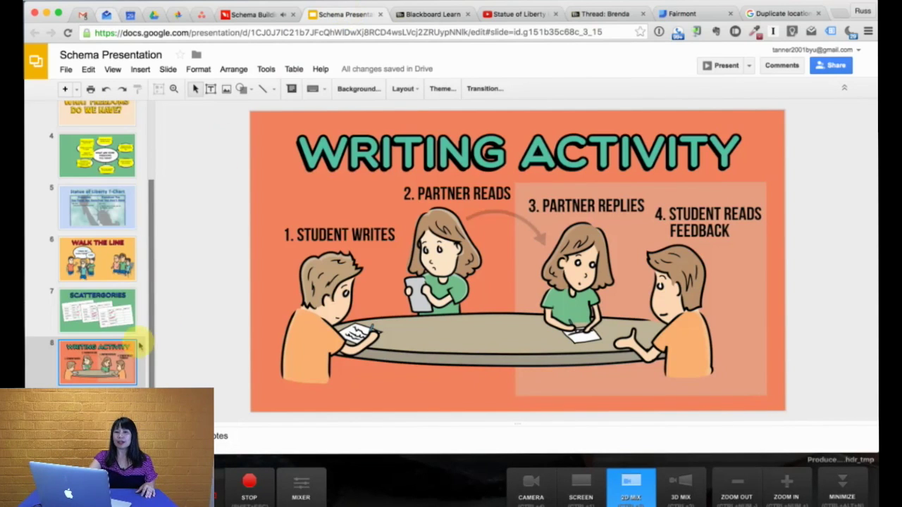
Step: Display slide 9, 'Fluency Lines', with its facing rows of listeners and speakers
scroll(107, 360, "down", 2)
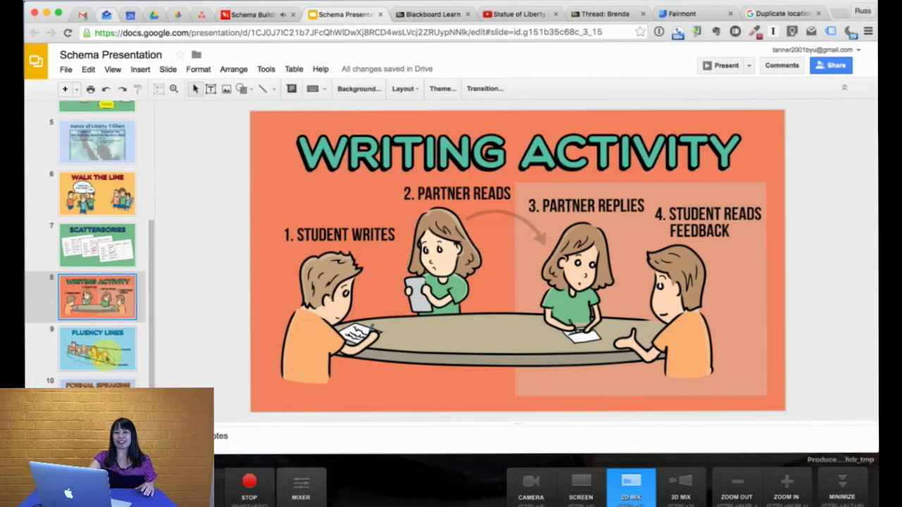
left_click(105, 352)
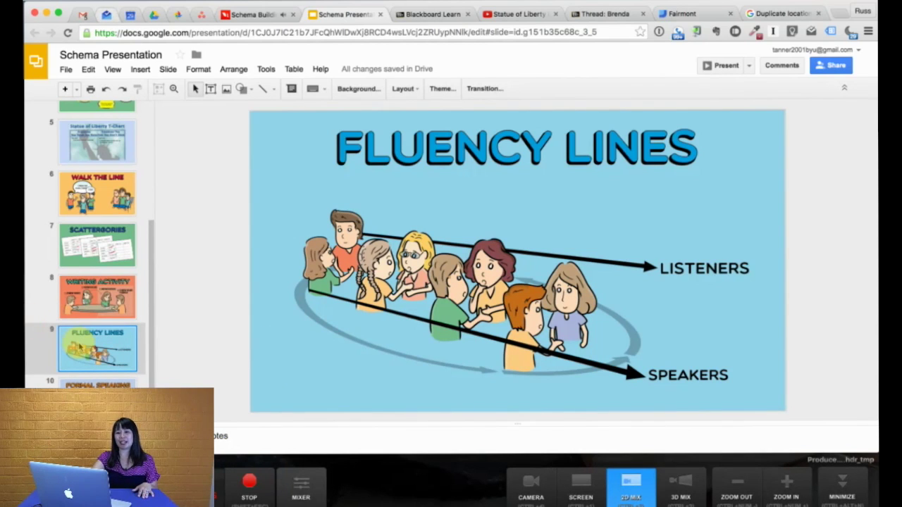
Step: Display slide 10, 'Formal Speaking', showing a child addressing seated classmates
scroll(78, 347, "down", 2)
left_click(91, 372)
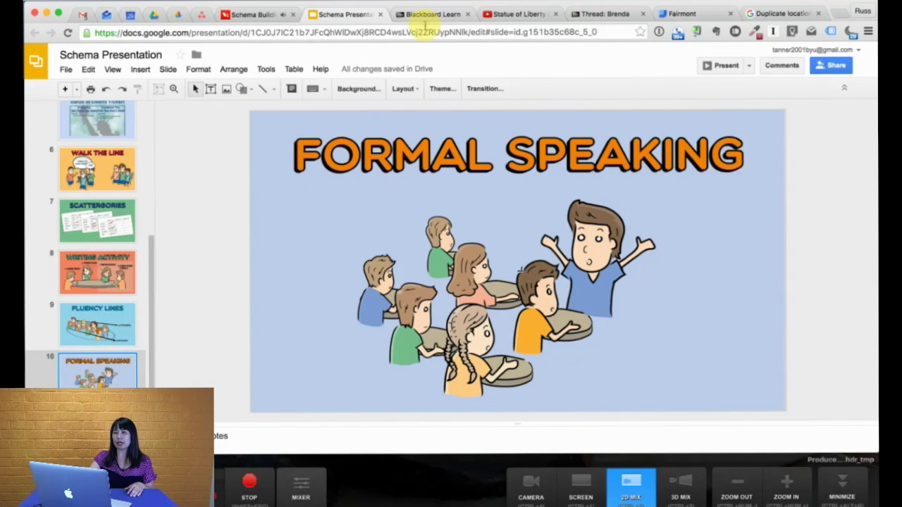
left_click(426, 15)
scroll(552, 201, "down", 5)
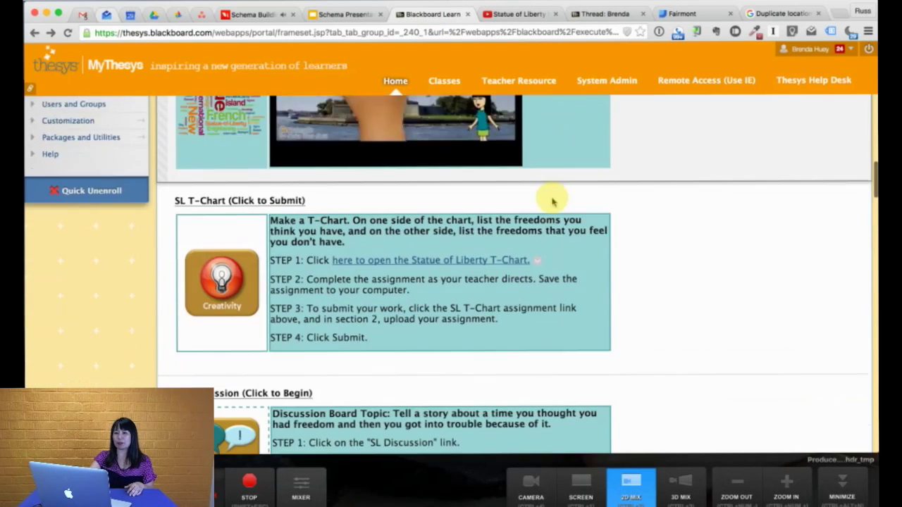
scroll(552, 201, "down", 5)
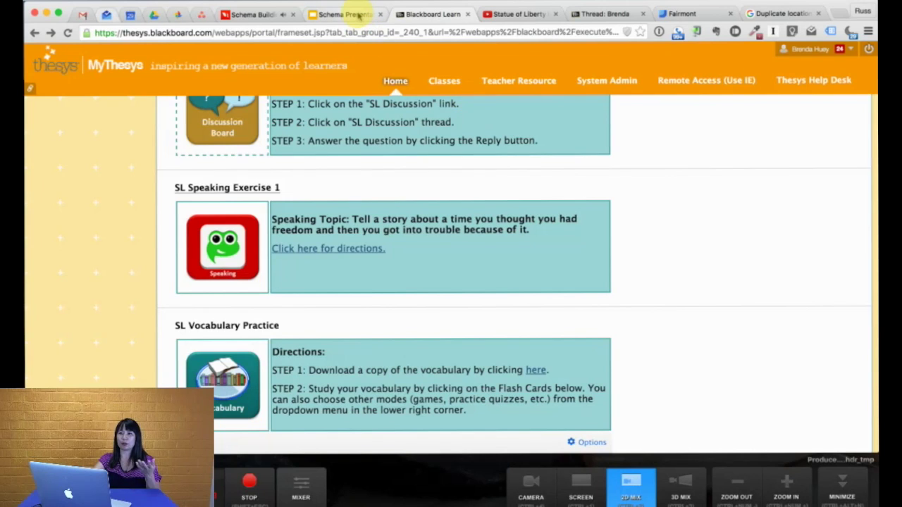
left_click(358, 15)
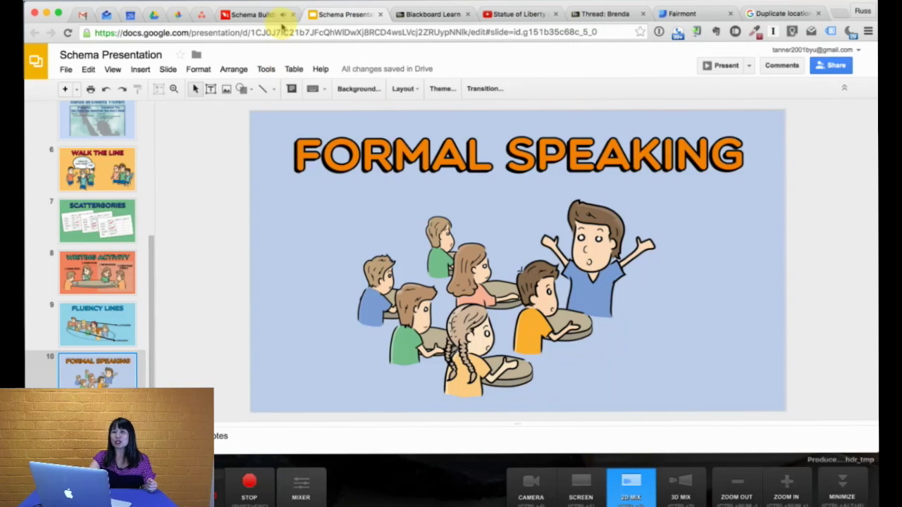
Step: Check the livestream page and its chat, then return to the Schema Presentation deck
left_click(278, 17)
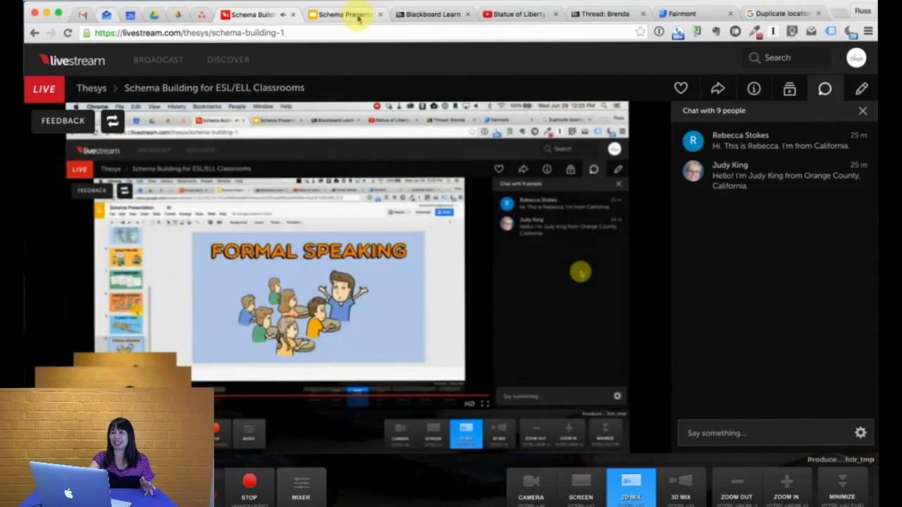
left_click(356, 14)
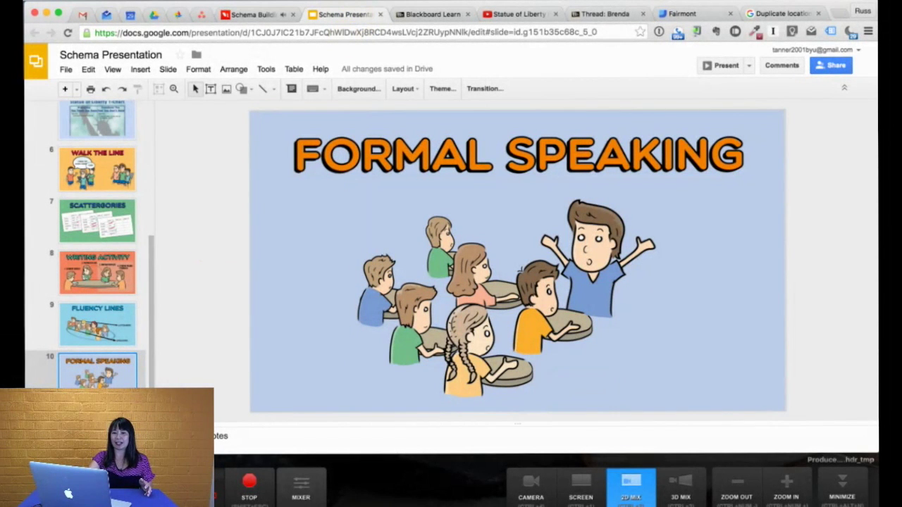
key("Down")
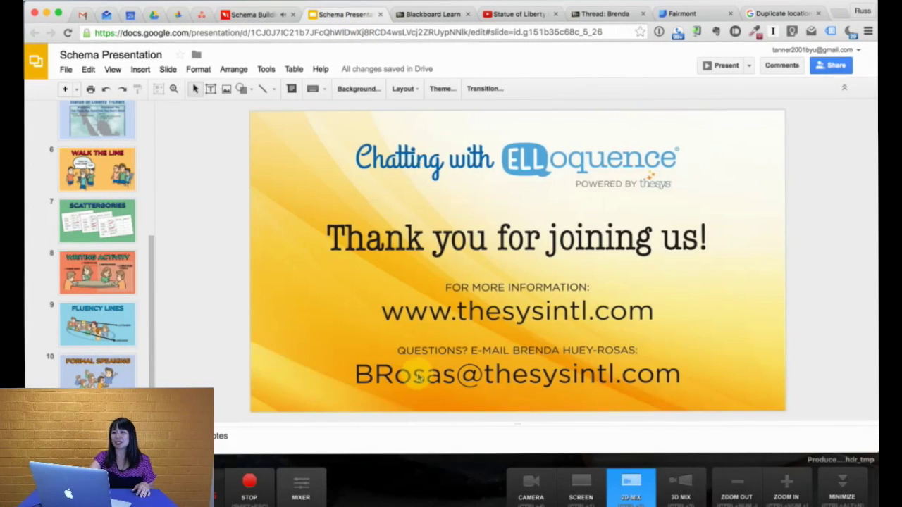